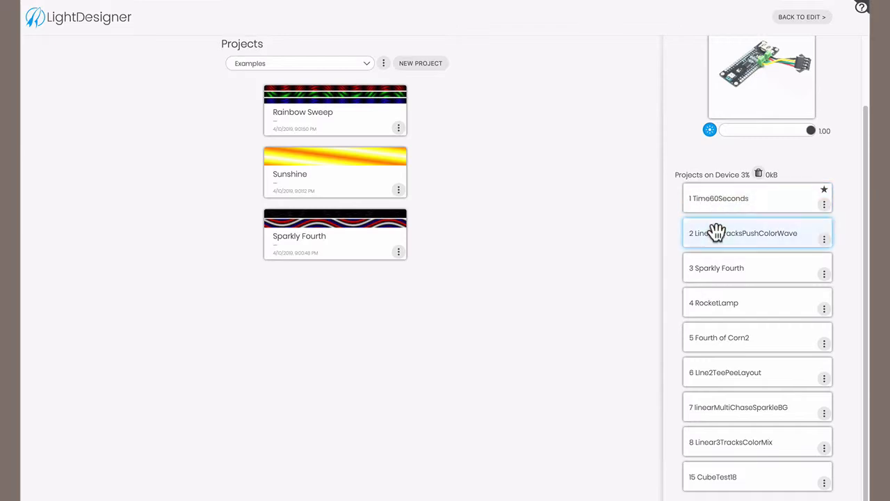
- Preview the Sparkly Fourth and Fourth of Corn2 projects stored on the LightBox device
{"action": "left_click", "coordinate": [716, 268]}
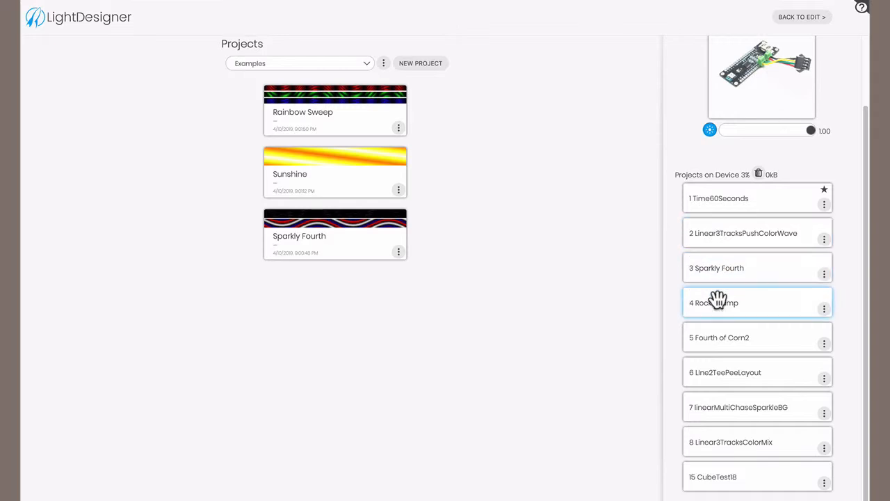
{"action": "left_click", "coordinate": [719, 339]}
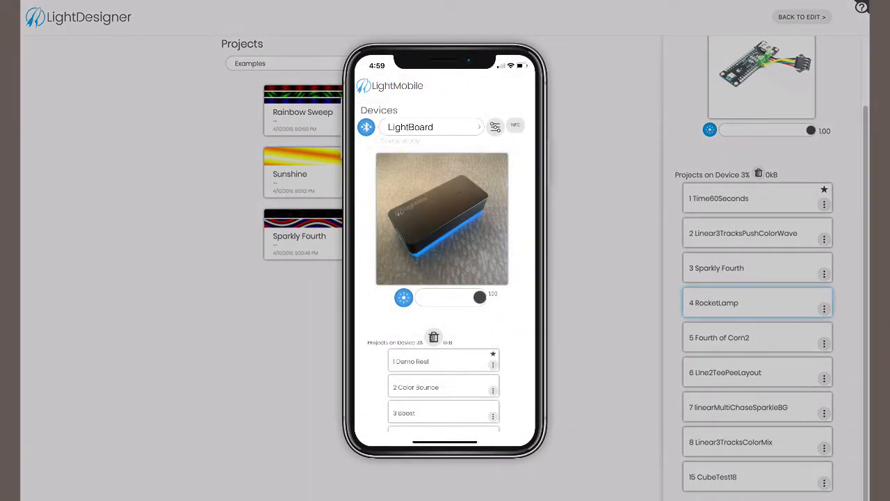
{"action": "scroll", "coordinate": [743, 299], "scroll_direction": "up", "scroll_amount": 2}
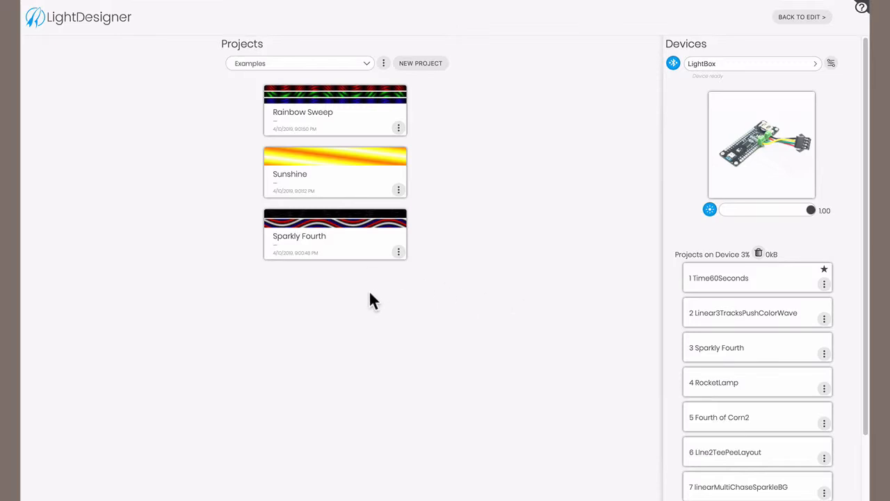
- Open the Sparkly Fourth example project and scrub the timeline playhead to about 3.8 s
{"action": "left_click", "coordinate": [360, 250]}
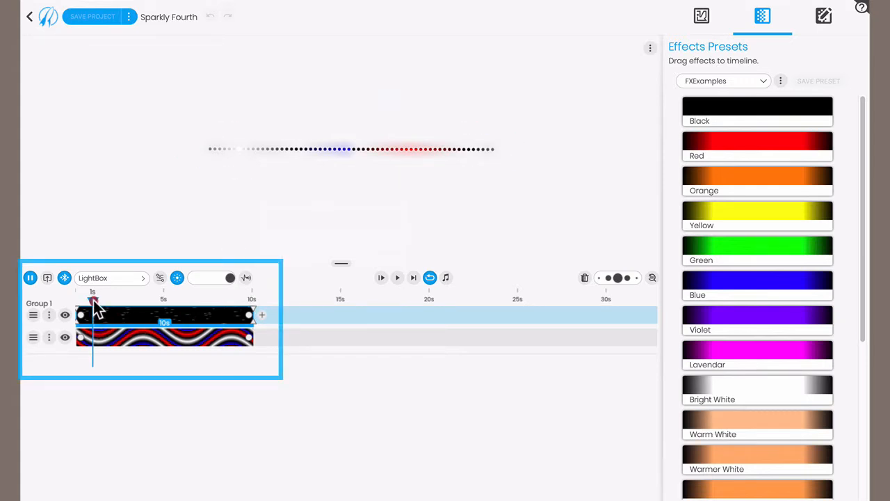
{"action": "mouse_move", "coordinate": [95, 306]}
{"action": "left_mouse_down"}
{"action": "mouse_move", "coordinate": [188, 314]}
{"action": "mouse_move", "coordinate": [142, 314]}
{"action": "left_mouse_up"}
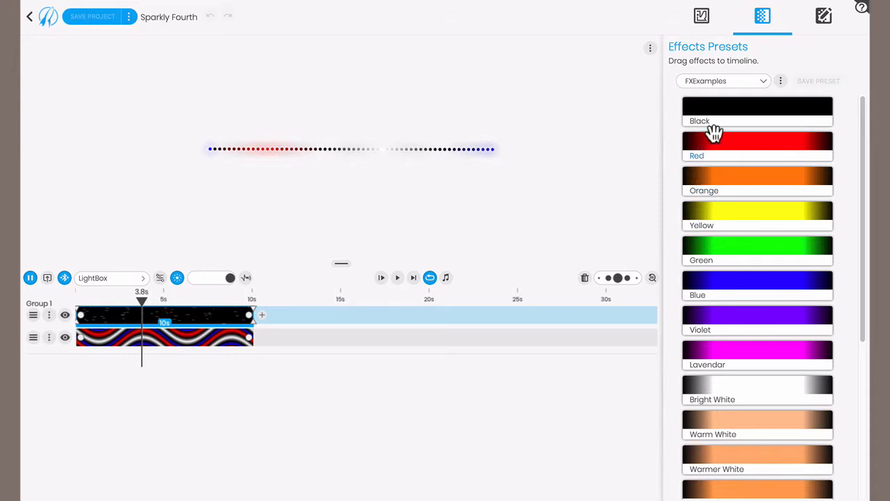
- Replace the sparkle effect on Group 1's upper track with the LeftRIghtFlashy preset from the Flashes collection
{"action": "left_click", "coordinate": [735, 86]}
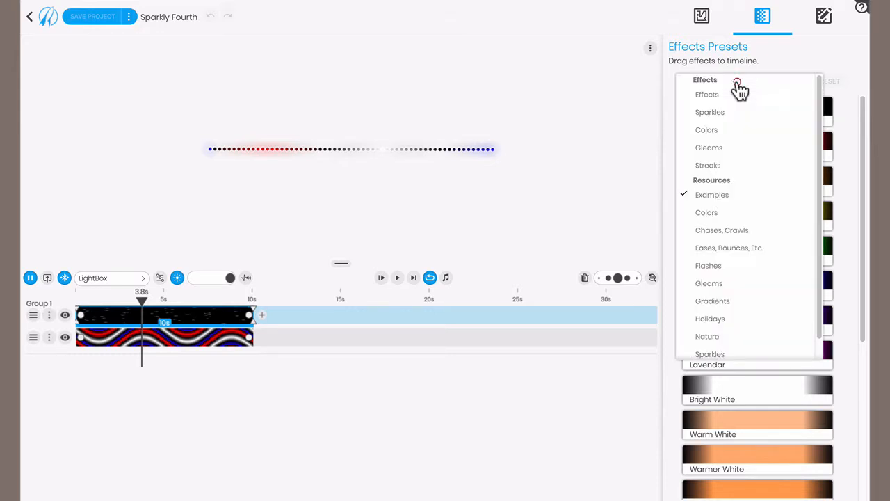
{"action": "left_click", "coordinate": [743, 264]}
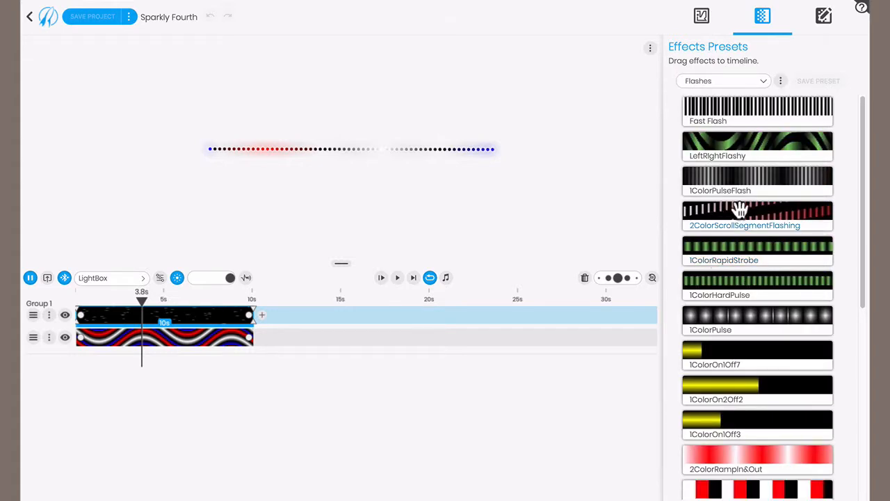
{"action": "left_click_drag", "start_coordinate": [755, 143], "coordinate": [198, 317]}
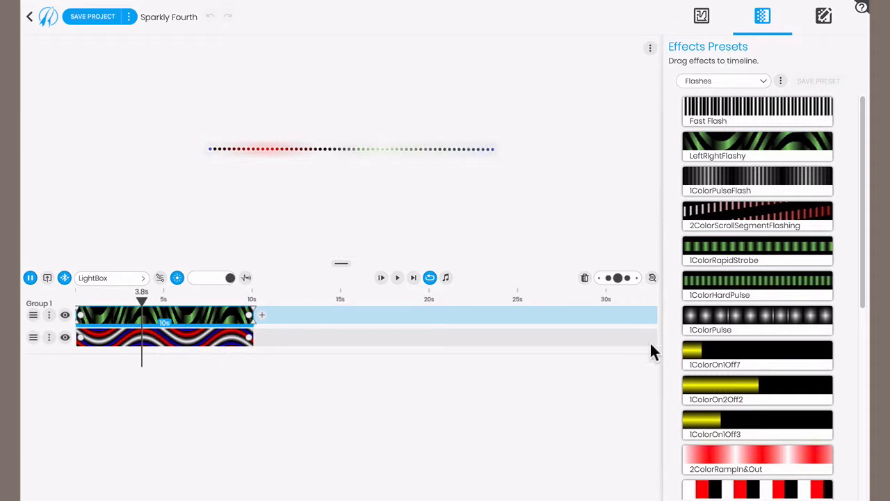
- Add the 2ColorRampIn&Out preset after the green effect on the upper track and stretch it to 7.5 s
{"action": "scroll", "coordinate": [708, 426], "scroll_direction": "down", "scroll_amount": 3}
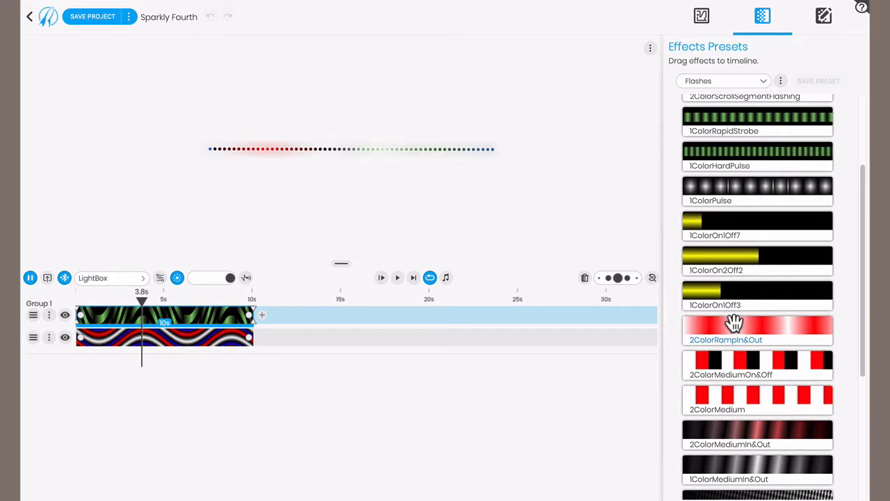
{"action": "left_click_drag", "start_coordinate": [731, 324], "coordinate": [279, 313]}
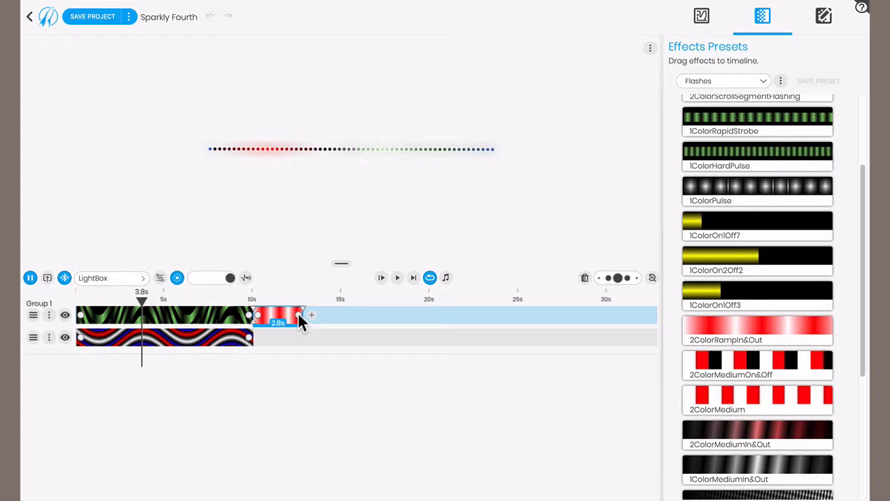
{"action": "left_click_drag", "start_coordinate": [299, 315], "coordinate": [381, 315]}
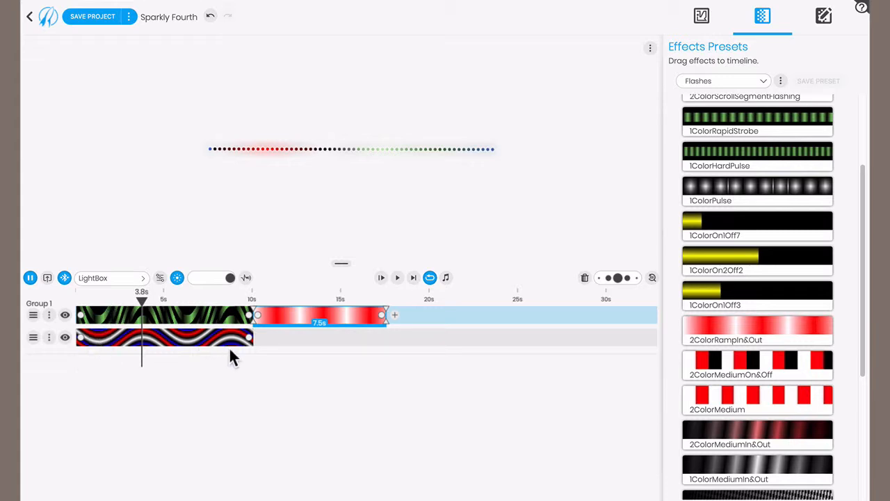
- Shorten the wave effect on the lower track to 6 s and scrub the playhead to 12.1 s
{"action": "left_click_drag", "start_coordinate": [250, 341], "coordinate": [180, 337]}
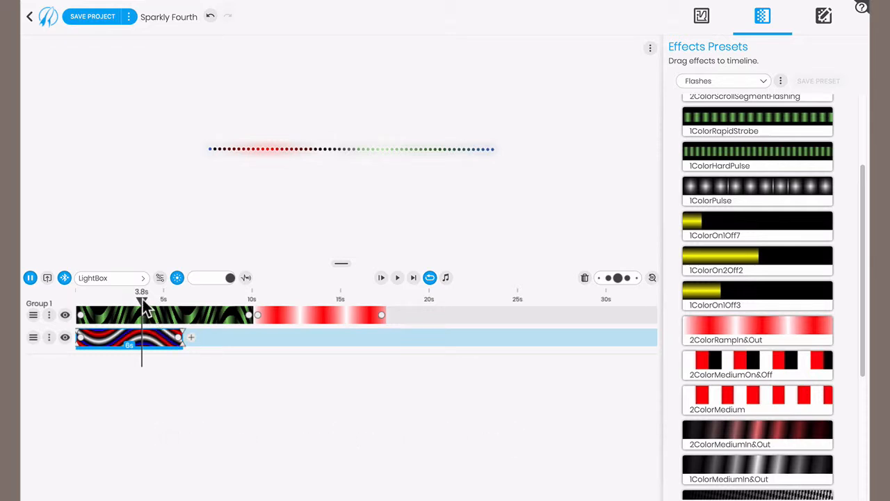
{"action": "left_click_drag", "start_coordinate": [144, 310], "coordinate": [288, 322]}
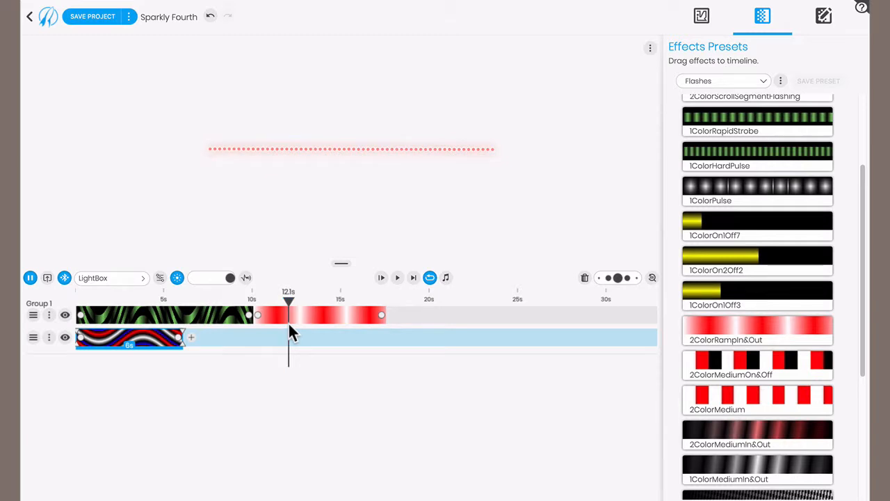
- Add a new empty track to Group 1
{"action": "left_click", "coordinate": [49, 337]}
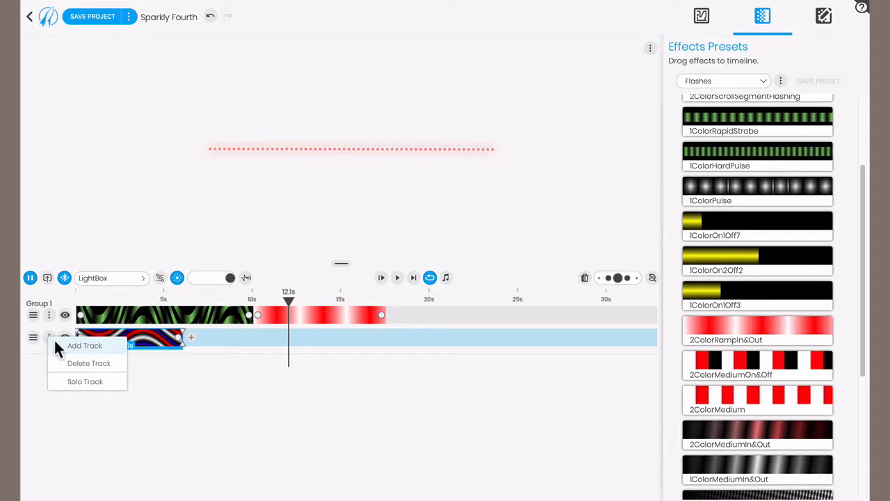
{"action": "left_click", "coordinate": [69, 346]}
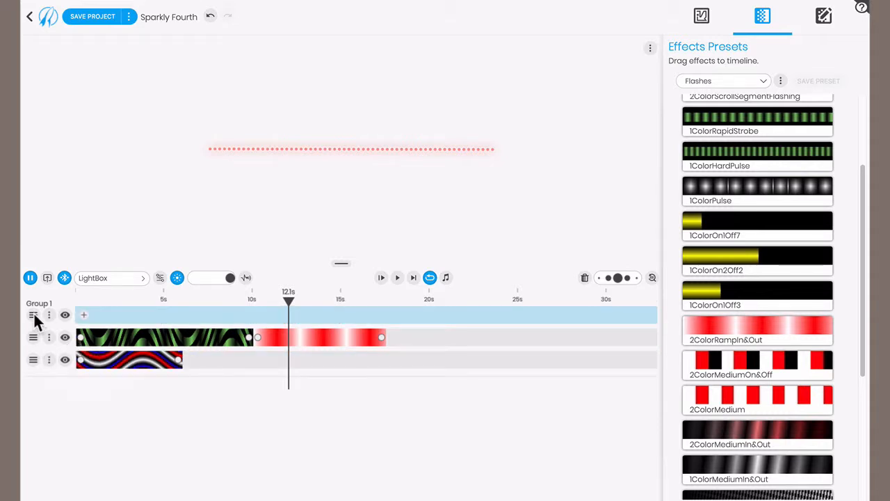
{"action": "mouse_move", "coordinate": [33, 312]}
{"action": "left_mouse_down"}
{"action": "mouse_move", "coordinate": [33, 344]}
{"action": "mouse_move", "coordinate": [33, 312]}
{"action": "left_mouse_up"}
- Move the green effect behind the red ramp effect and extend the ramp back to the timeline start, making it 17.5 s long
{"action": "left_click", "coordinate": [200, 334]}
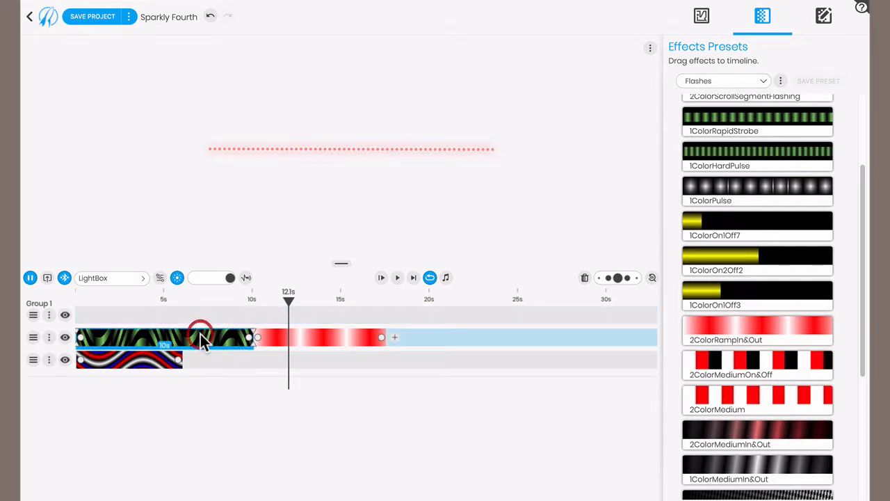
{"action": "left_click_drag", "start_coordinate": [200, 334], "coordinate": [415, 339]}
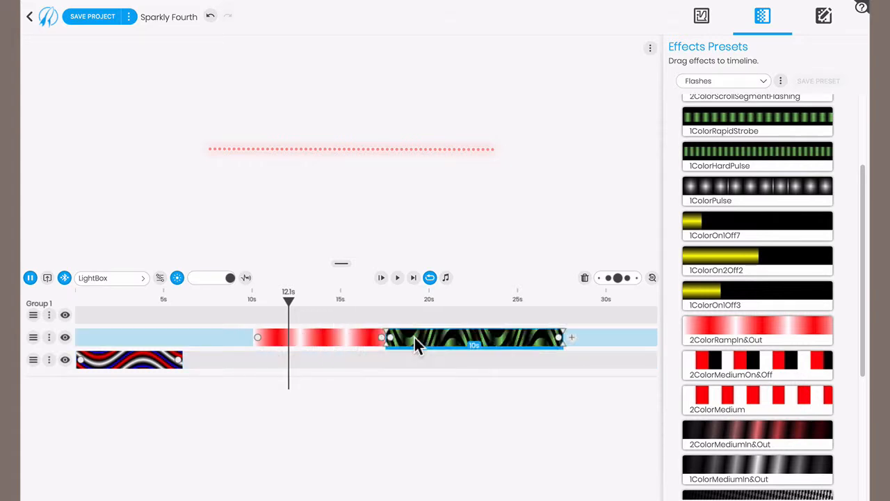
{"action": "left_click_drag", "start_coordinate": [257, 337], "coordinate": [65, 326]}
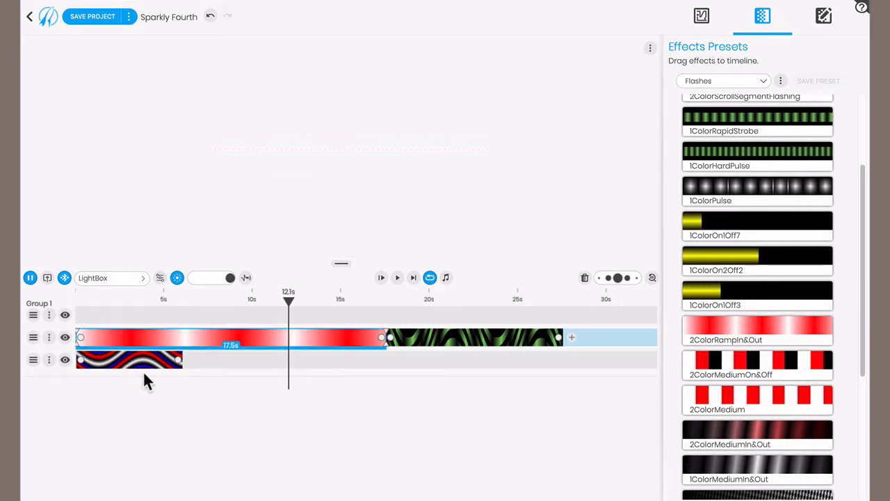
- Stretch the Forth Of July Slow Wave effect to 27.5 s and set its Repeat Interval to 1.14 and Wave Spacing to 23.0
{"action": "left_click", "coordinate": [226, 384]}
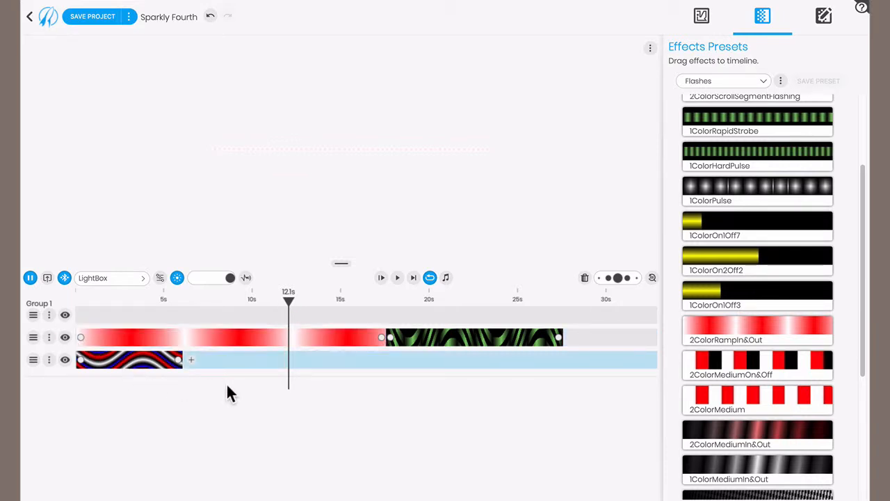
{"action": "left_click", "coordinate": [157, 366]}
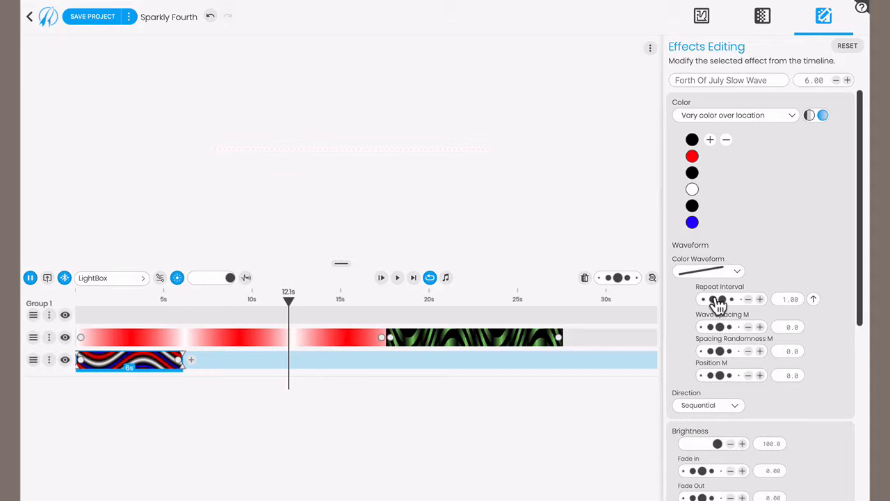
{"action": "mouse_move", "coordinate": [720, 304]}
{"action": "left_mouse_down"}
{"action": "mouse_move", "coordinate": [739, 307]}
{"action": "mouse_move", "coordinate": [709, 310]}
{"action": "mouse_move", "coordinate": [736, 308]}
{"action": "left_mouse_up"}
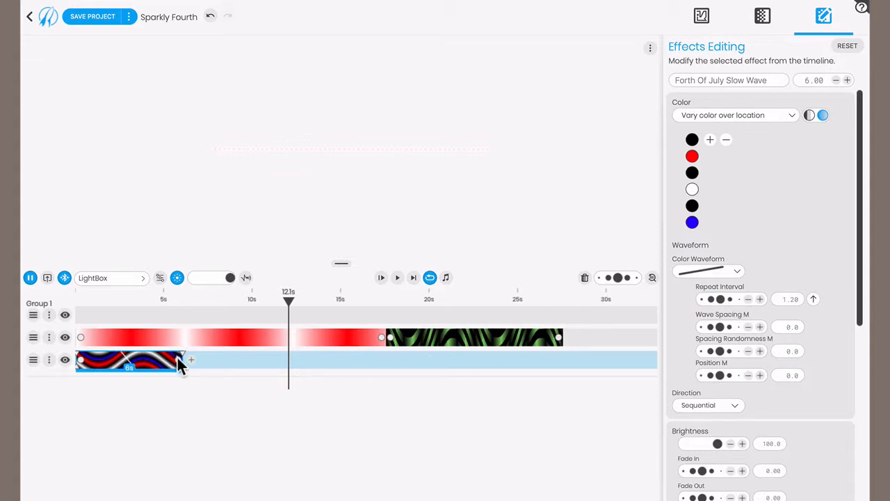
{"action": "left_click_drag", "start_coordinate": [177, 357], "coordinate": [557, 377]}
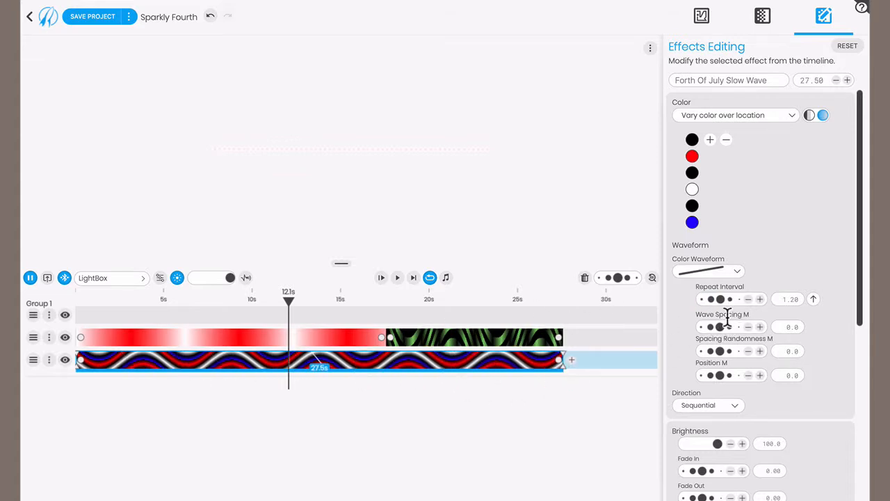
{"action": "left_click_drag", "start_coordinate": [722, 300], "coordinate": [730, 332]}
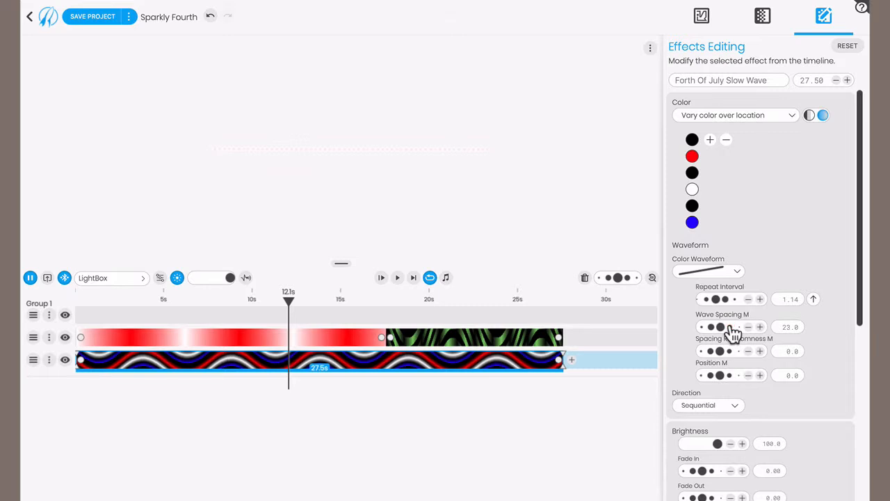
- Change the slow wave's red color to the yellow preset, rgb(255,249,83), and play the timeline
{"action": "left_click", "coordinate": [694, 157]}
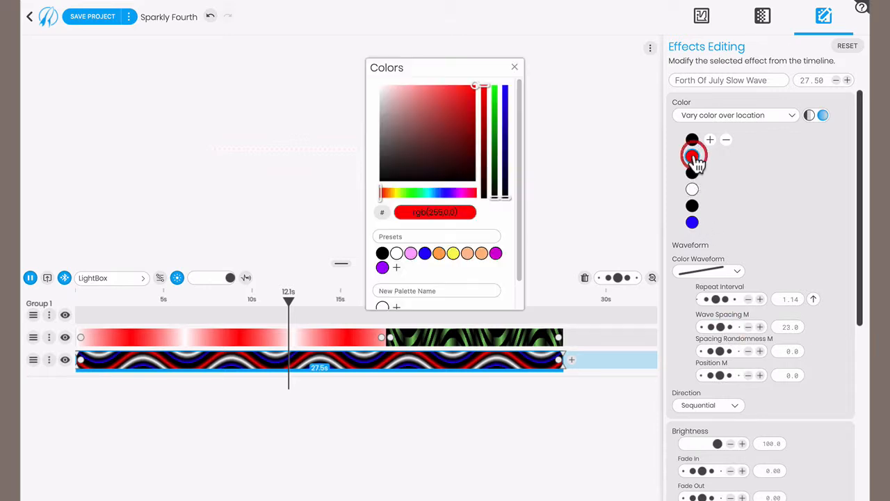
{"action": "left_click", "coordinate": [452, 253]}
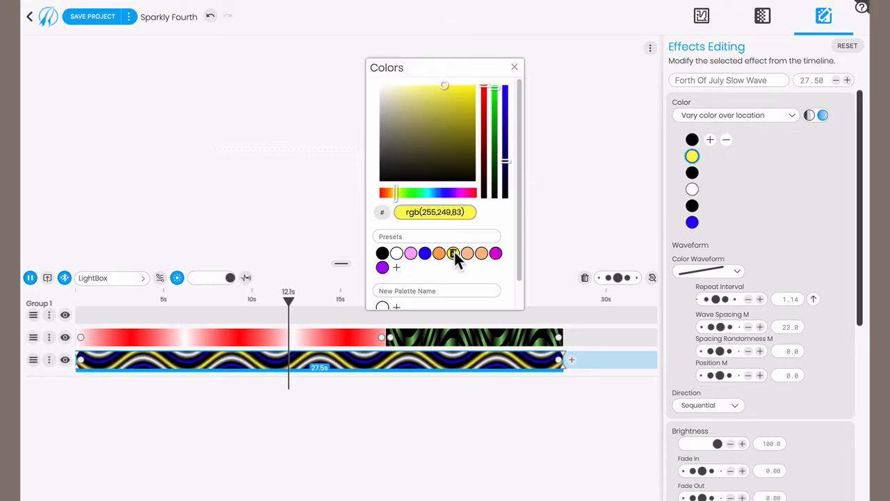
{"action": "left_click", "coordinate": [517, 69]}
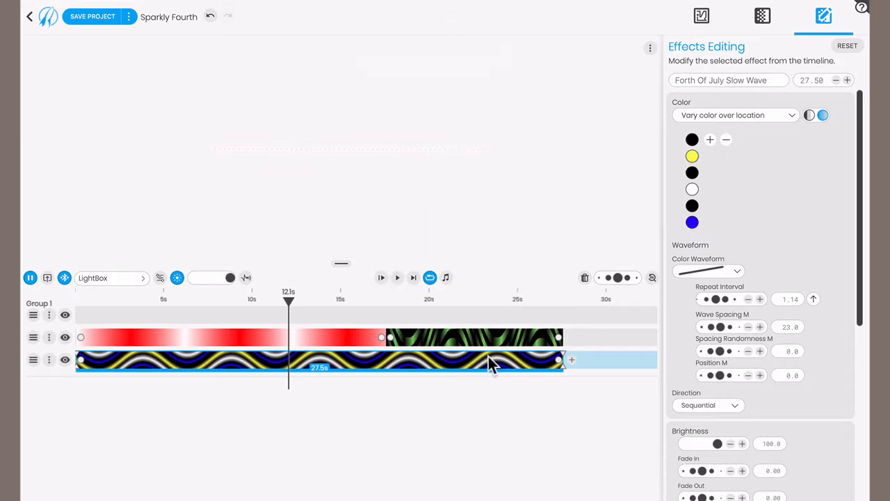
{"action": "left_click", "coordinate": [398, 278]}
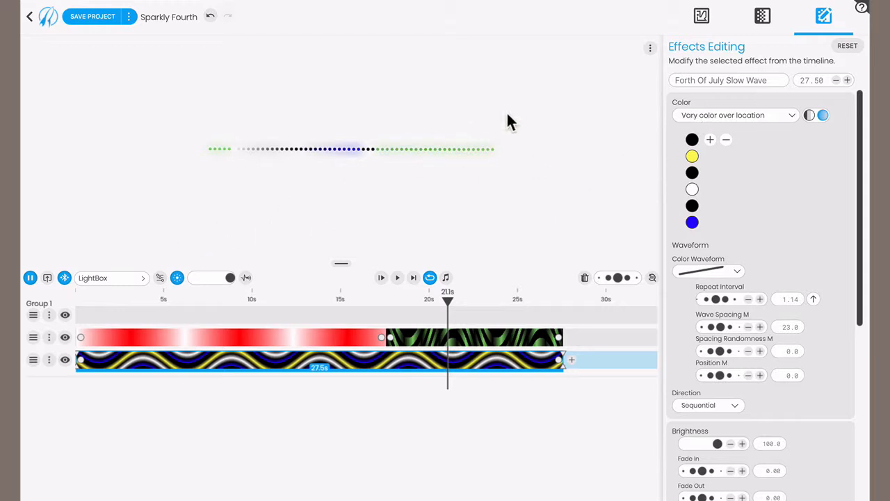
- Add a second LED group in the layout and assign the right half of the LED strip to it
{"action": "left_click", "coordinate": [702, 18]}
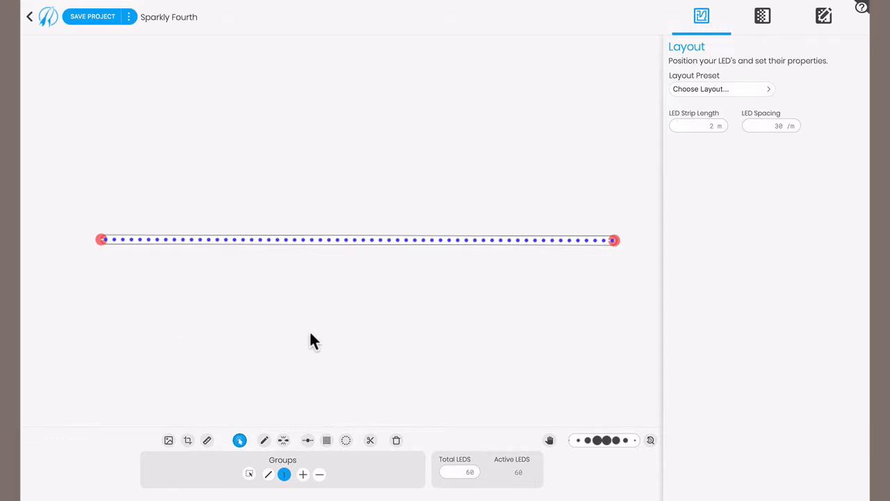
{"action": "left_click", "coordinate": [303, 475]}
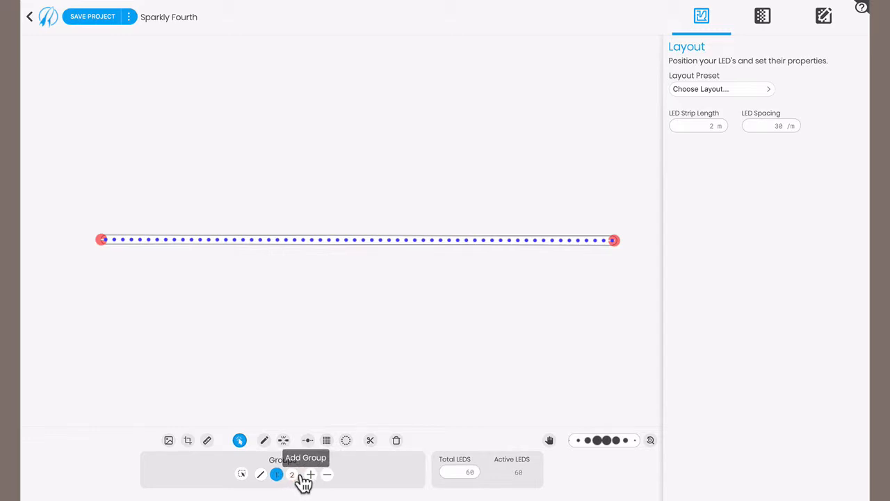
{"action": "left_click", "coordinate": [242, 474]}
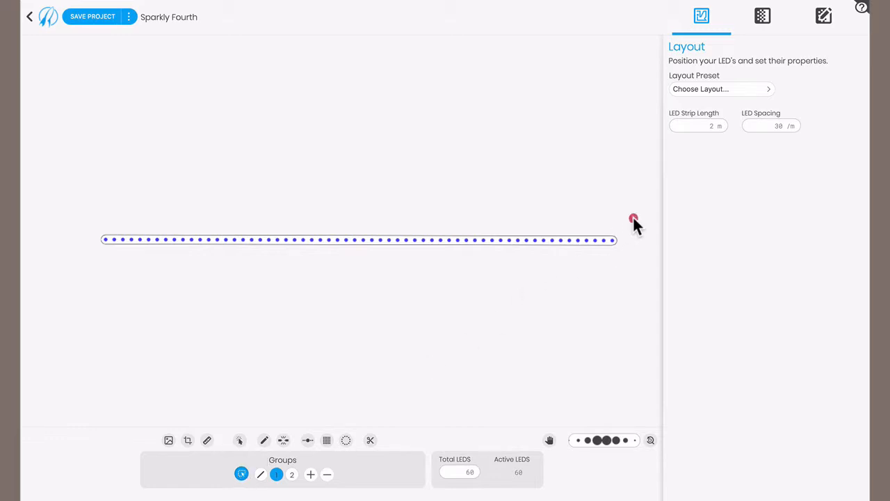
{"action": "left_click_drag", "start_coordinate": [633, 219], "coordinate": [362, 279]}
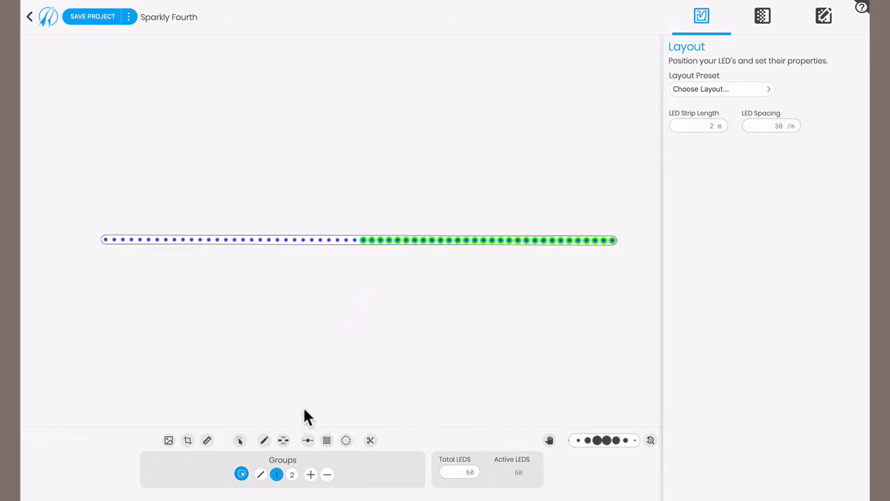
{"action": "left_click", "coordinate": [293, 474]}
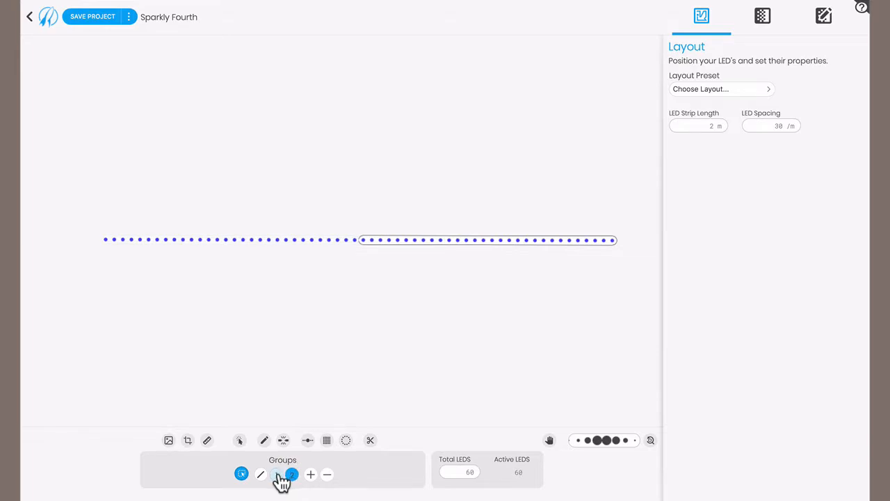
- Check which LEDs belong to groups 1 and 2, and return to the effects presets and timeline
{"action": "left_click", "coordinate": [277, 474]}
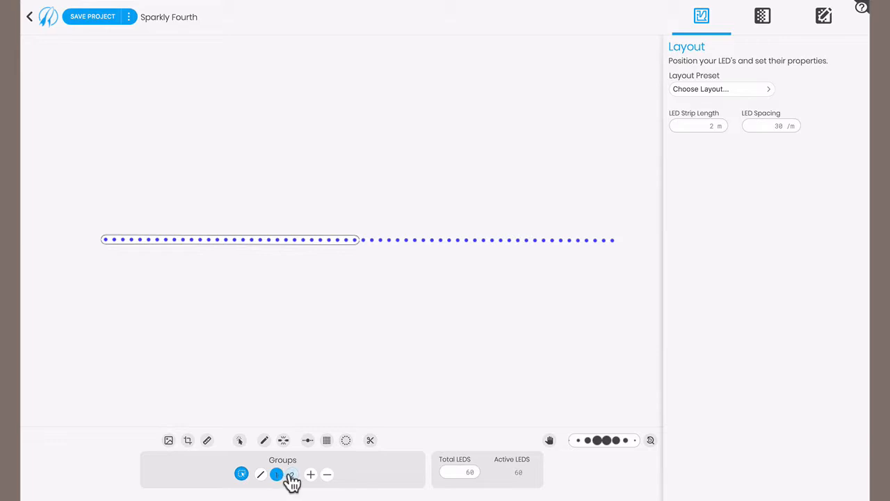
{"action": "left_click", "coordinate": [290, 474]}
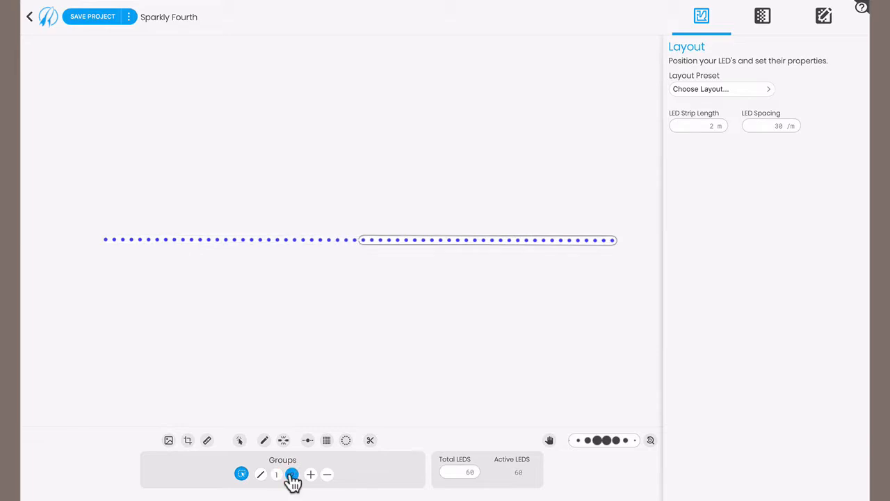
{"action": "left_click", "coordinate": [765, 23]}
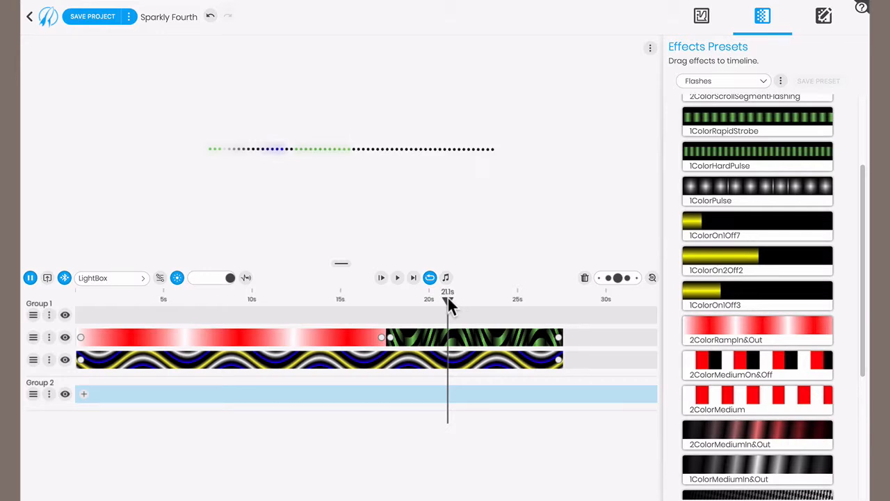
- Add the Green effect from the Colors presets at the start of Group 2's track and preview both groups around 14.9 s
{"action": "left_click_drag", "start_coordinate": [448, 297], "coordinate": [314, 305]}
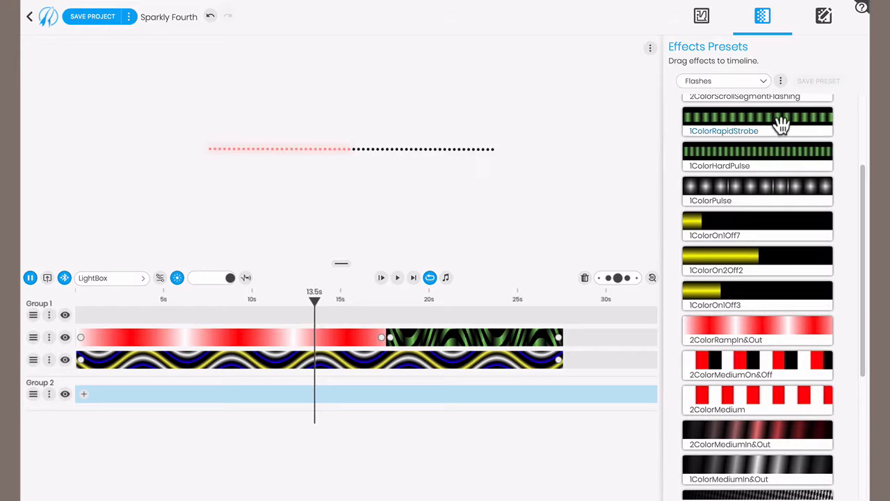
{"action": "left_click", "coordinate": [729, 84]}
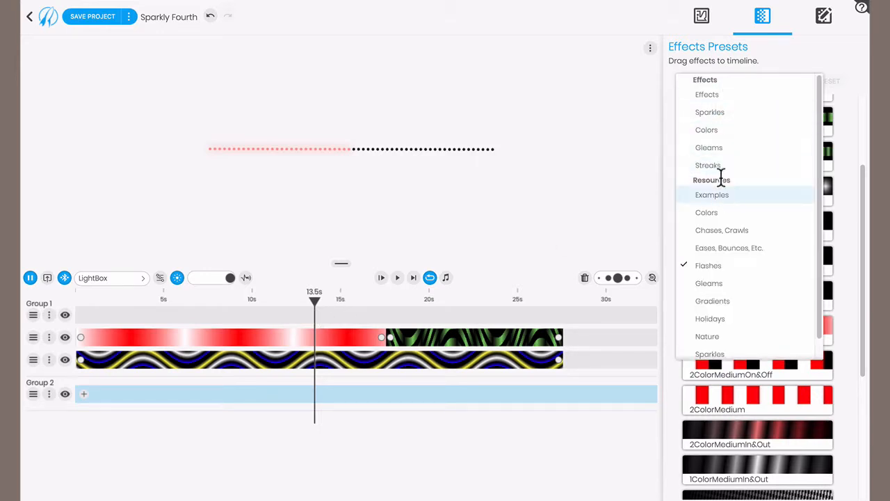
{"action": "left_click", "coordinate": [719, 128]}
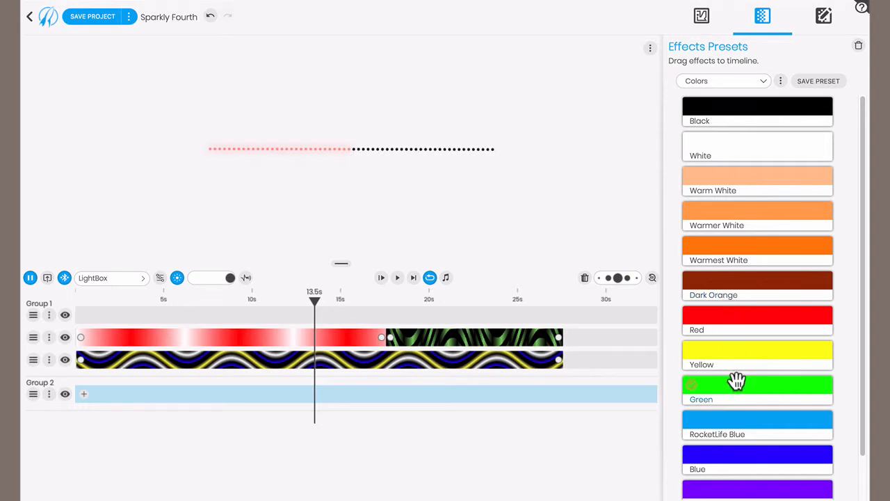
{"action": "left_click_drag", "start_coordinate": [736, 381], "coordinate": [69, 381]}
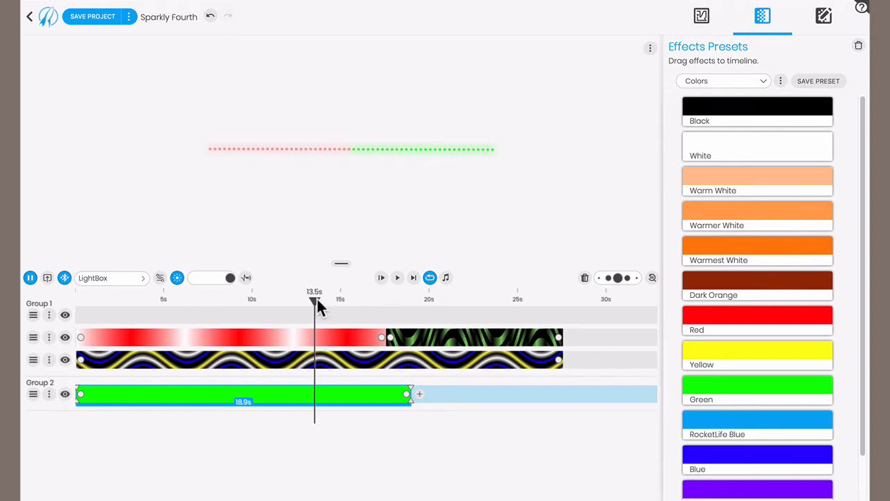
{"action": "left_click_drag", "start_coordinate": [317, 304], "coordinate": [340, 316]}
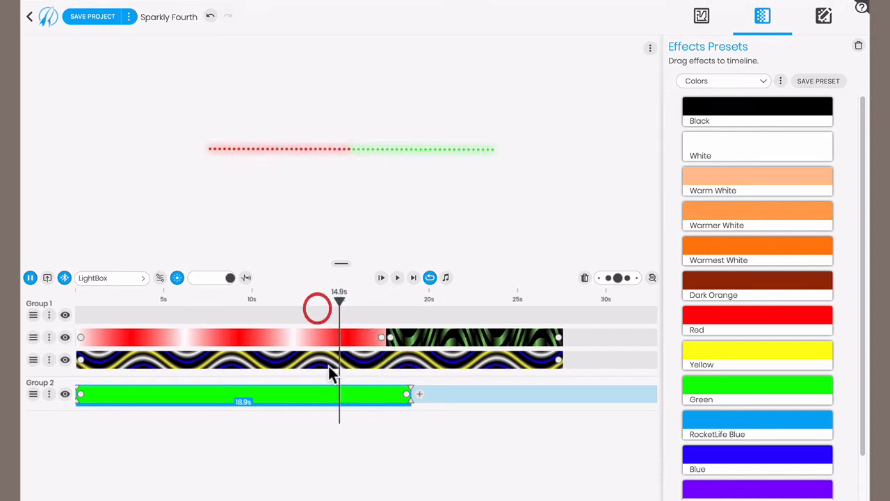
- Make the Group 2 green effect vary color over time, with the magenta preset rgb(214,1,214) as second color, and preview it at 15.1 s
{"action": "left_click", "coordinate": [355, 393]}
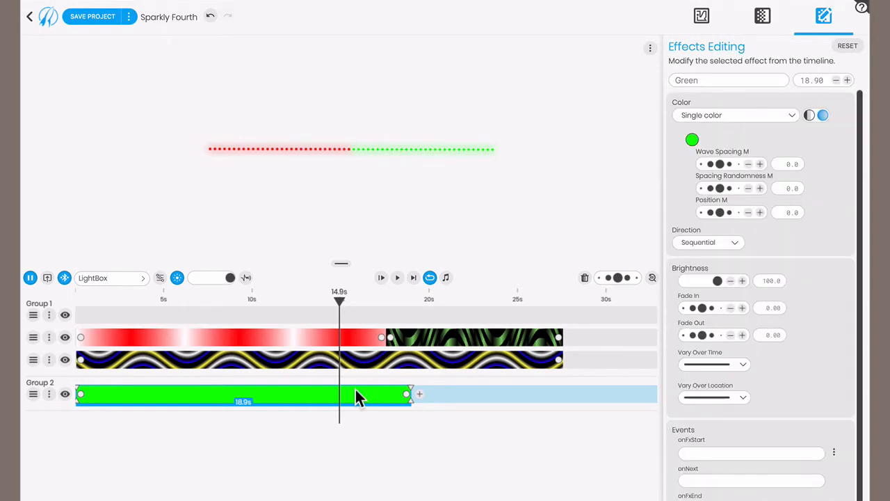
{"action": "left_click", "coordinate": [747, 121]}
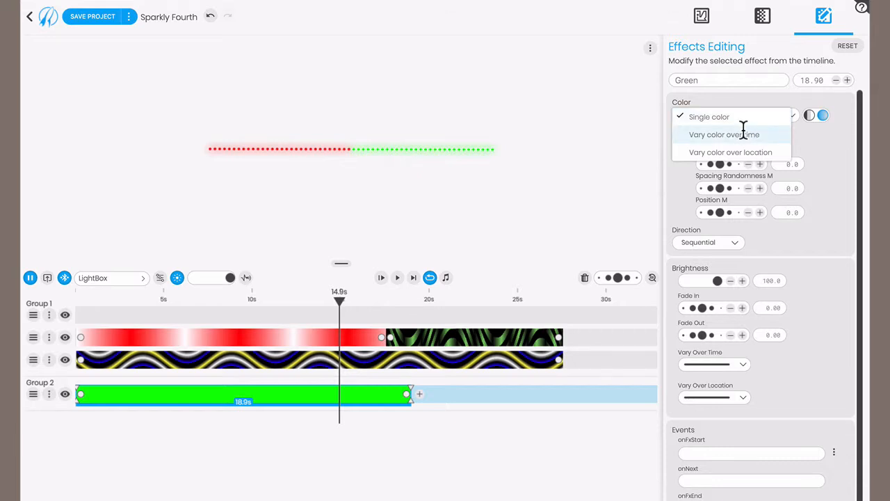
{"action": "left_click", "coordinate": [742, 133]}
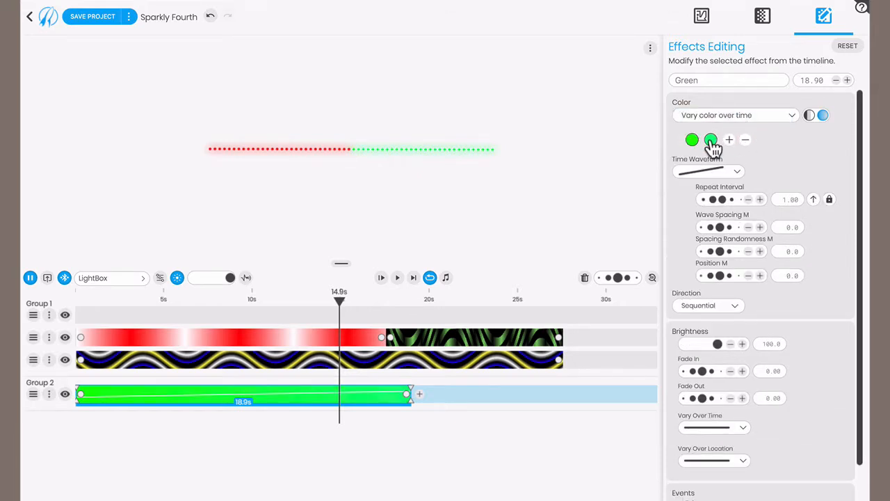
{"action": "left_click", "coordinate": [711, 142]}
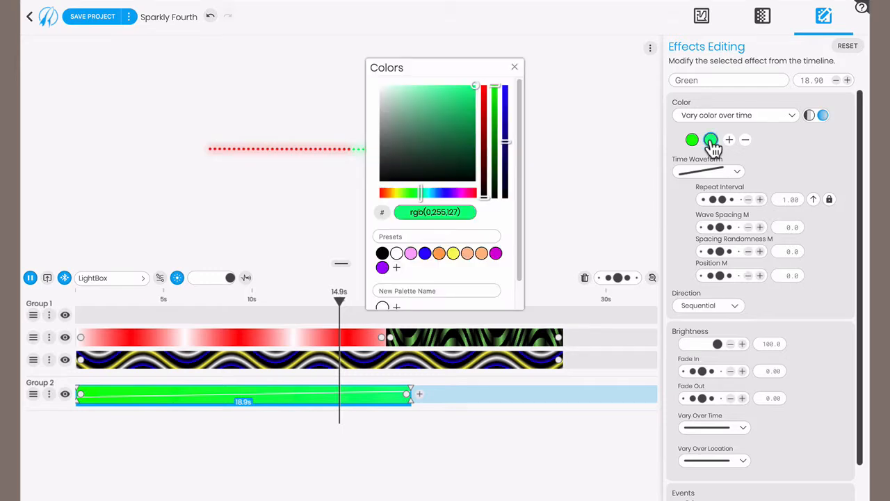
{"action": "left_click", "coordinate": [495, 253]}
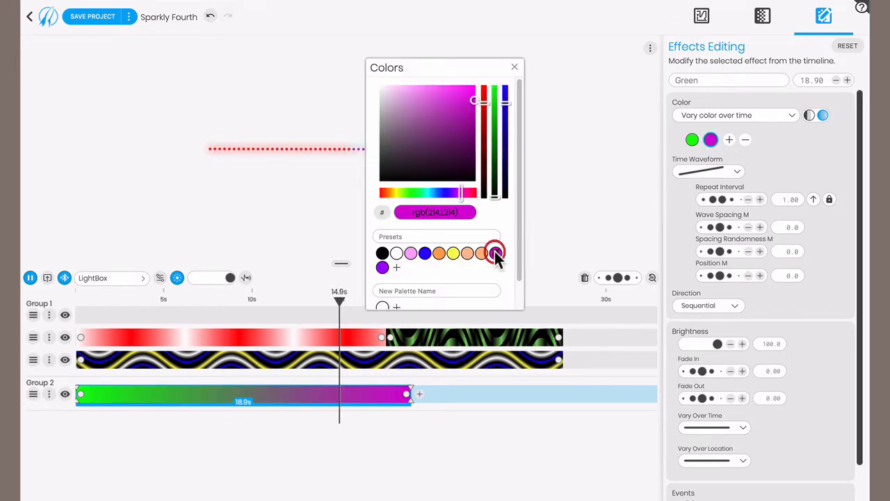
{"action": "left_click", "coordinate": [516, 71]}
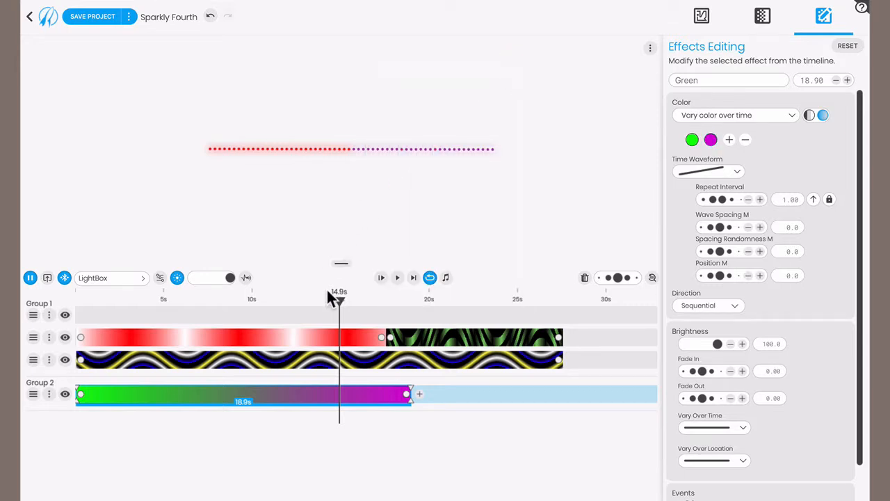
{"action": "mouse_move", "coordinate": [341, 302]}
{"action": "left_mouse_down"}
{"action": "mouse_move", "coordinate": [177, 302]}
{"action": "mouse_move", "coordinate": [346, 304]}
{"action": "left_mouse_up"}
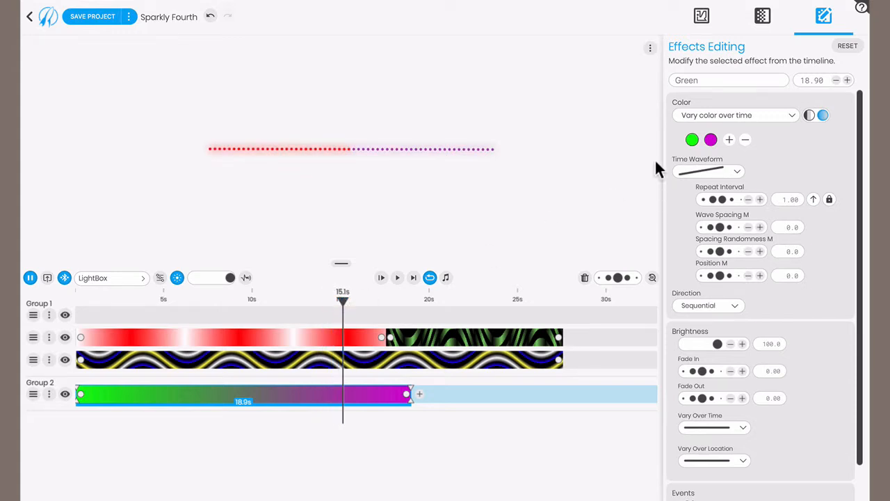
- Store the green-to-magenta effect from Group 2 as a preset in the Effects preset folder
{"action": "left_click", "coordinate": [763, 20]}
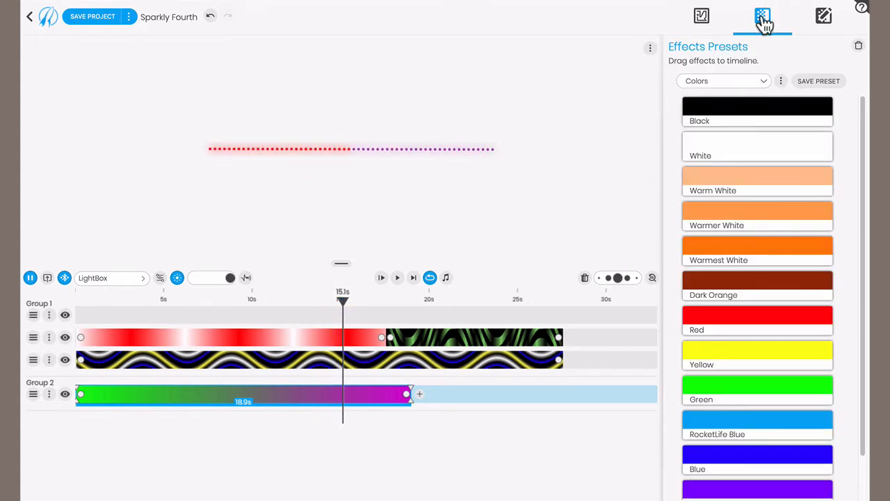
{"action": "left_click", "coordinate": [734, 87]}
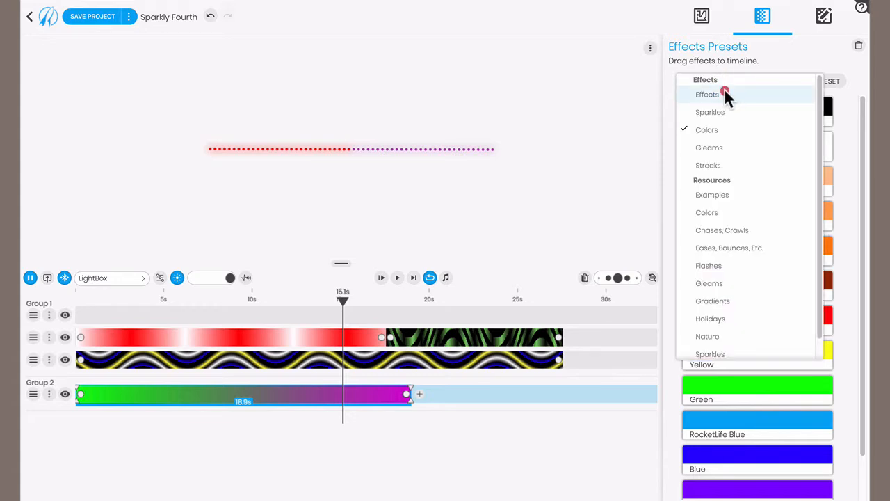
{"action": "left_click", "coordinate": [726, 94]}
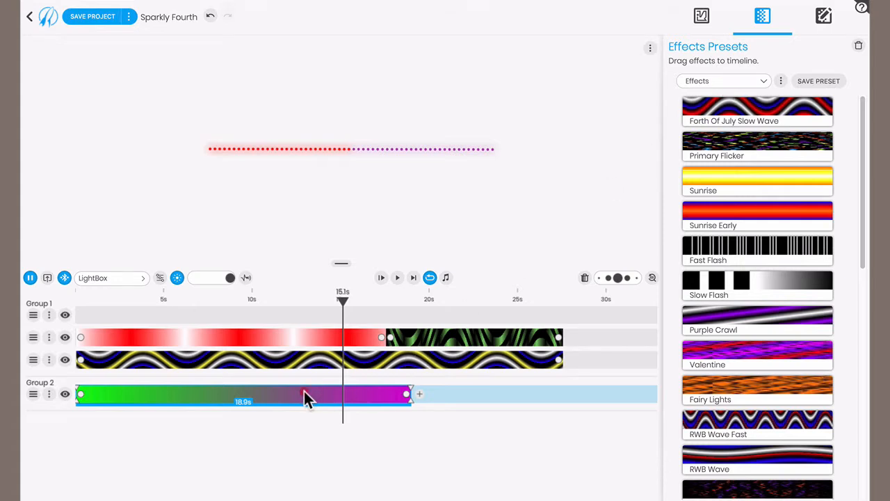
{"action": "left_click_drag", "start_coordinate": [304, 391], "coordinate": [747, 270]}
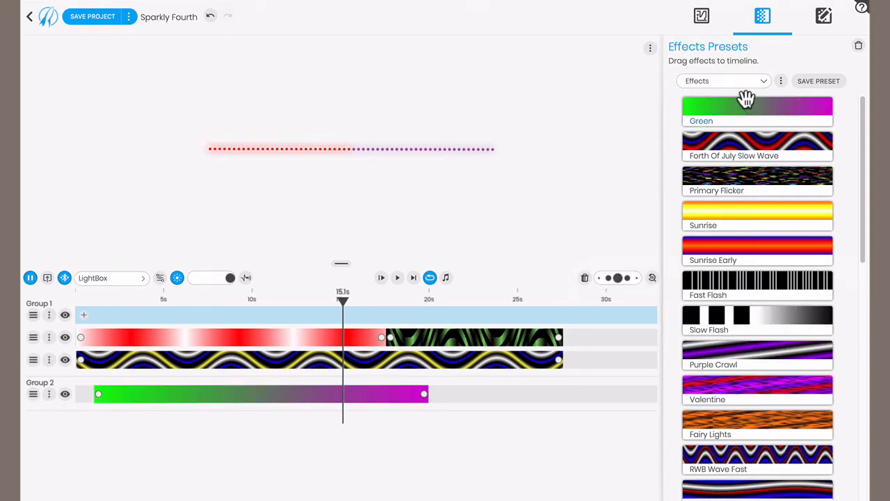
{"action": "left_click", "coordinate": [705, 119]}
{"action": "left_click", "coordinate": [591, 151]}
- Start saving the project as a copy and create a new destination folder named New Projects
{"action": "left_click", "coordinate": [131, 21]}
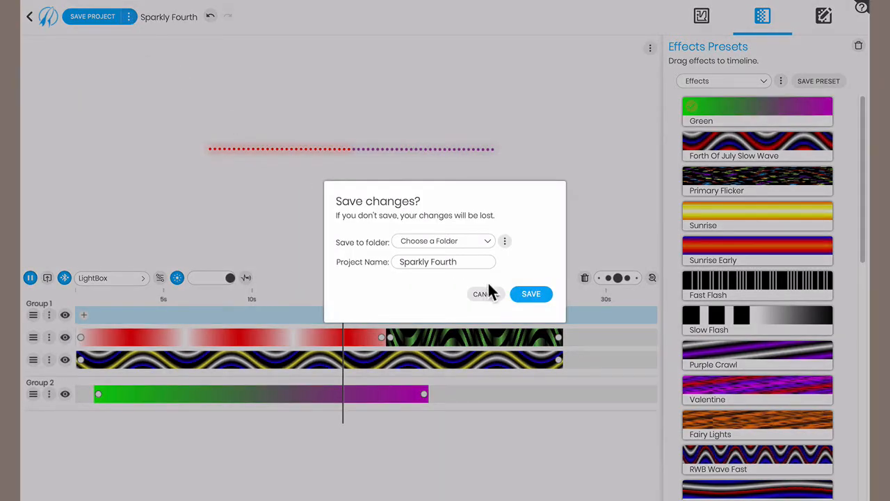
{"action": "left_click", "coordinate": [488, 242]}
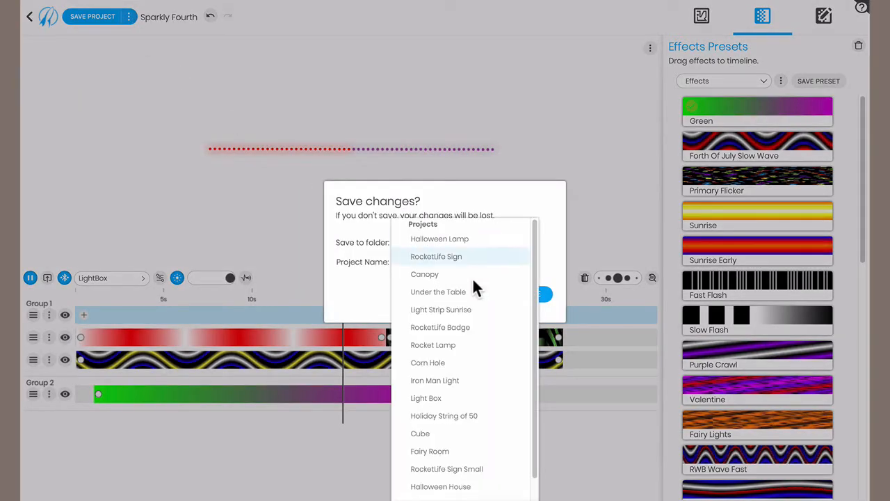
{"action": "scroll", "coordinate": [464, 358], "scroll_direction": "down", "scroll_amount": 1}
{"action": "scroll", "coordinate": [463, 358], "scroll_direction": "up", "scroll_amount": 1}
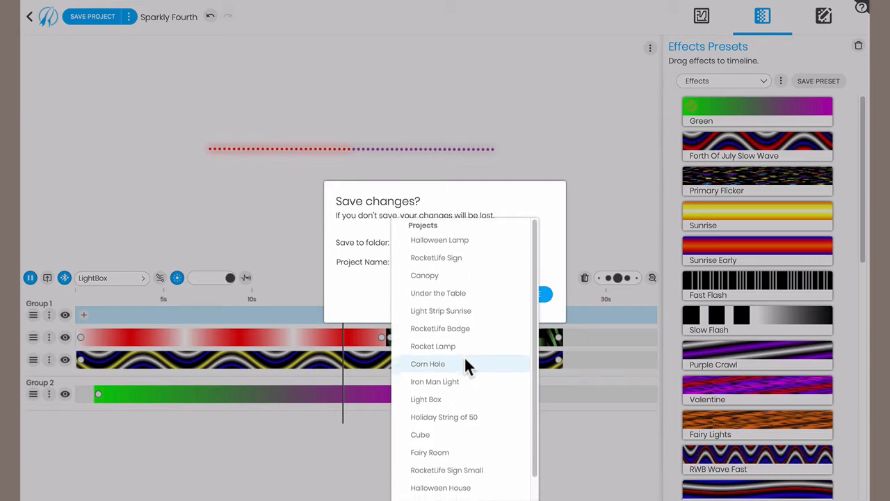
{"action": "left_click", "coordinate": [540, 198]}
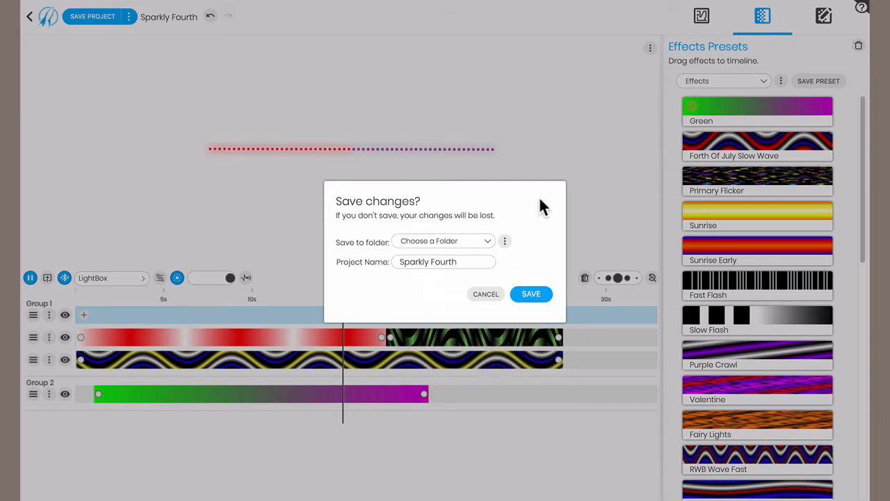
{"action": "left_click", "coordinate": [505, 241]}
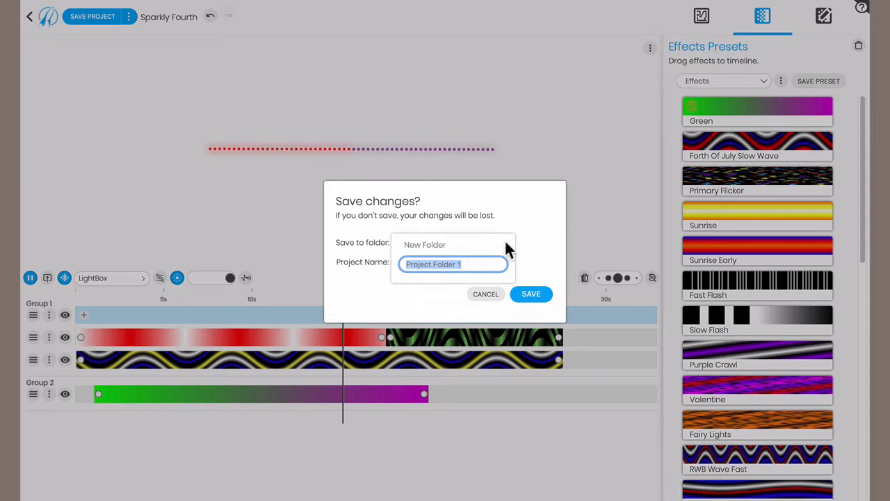
{"action": "type", "text": "New Pr"}
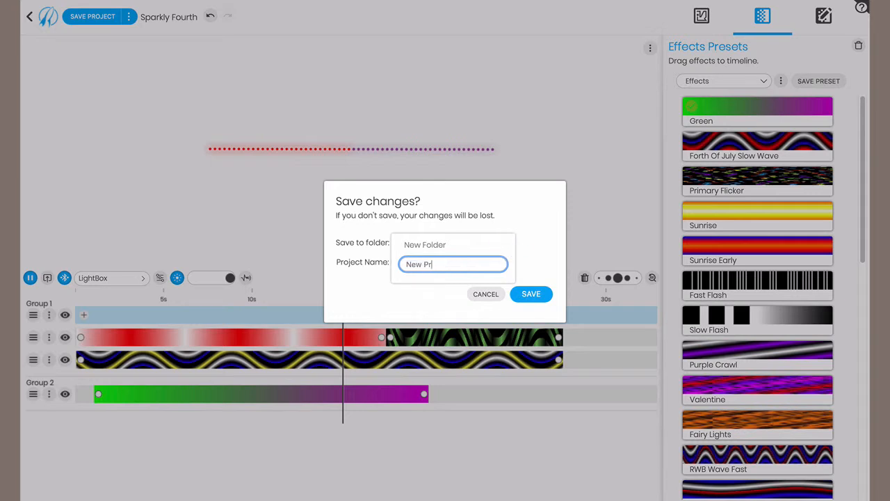
{"action": "type", "text": "ojects"}
{"action": "left_click", "coordinate": [527, 292]}
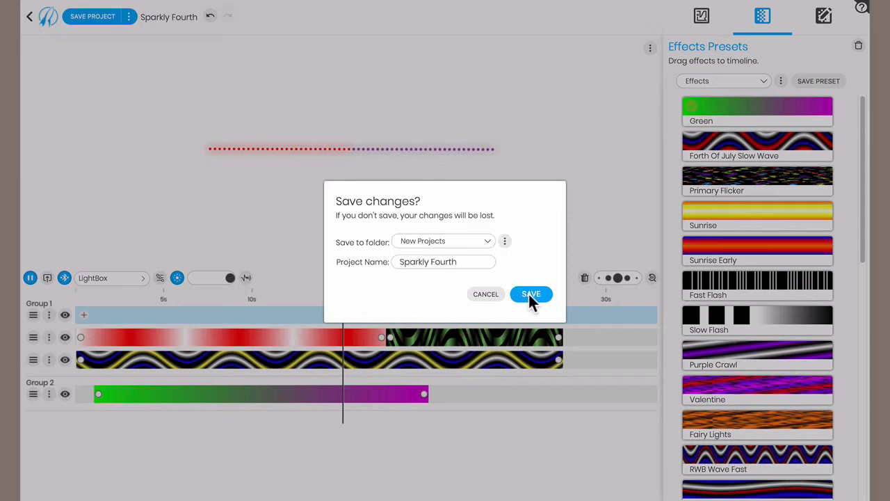
- Name the project copy Sparkly Fourth V2 and save it
{"action": "left_click_drag", "start_coordinate": [467, 262], "coordinate": [386, 261]}
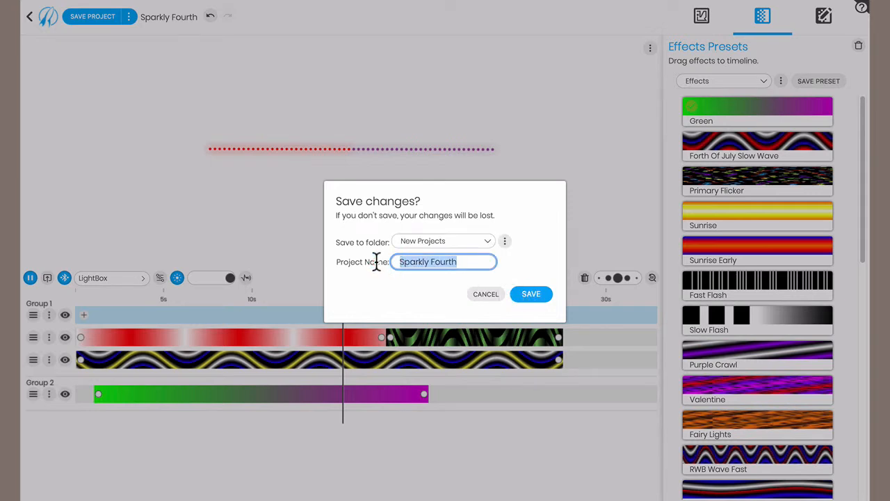
{"action": "key", "text": "Right"}
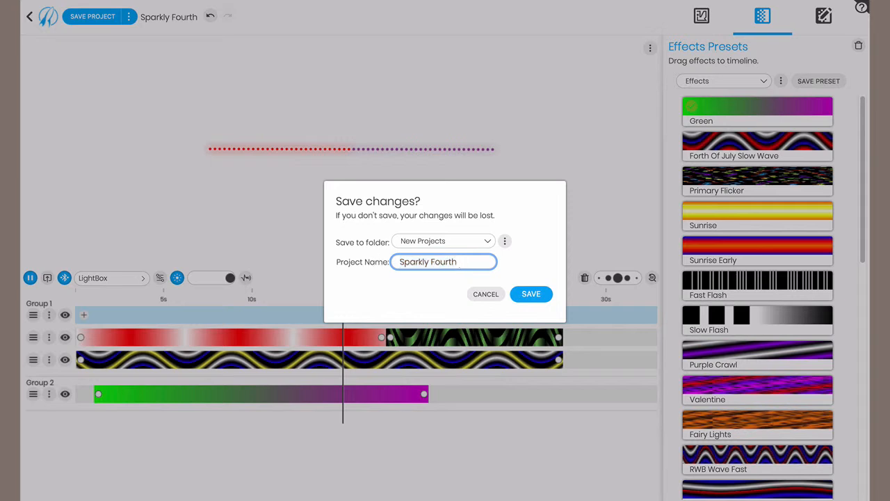
{"action": "type", "text": "V2"}
{"action": "left_click", "coordinate": [531, 296]}
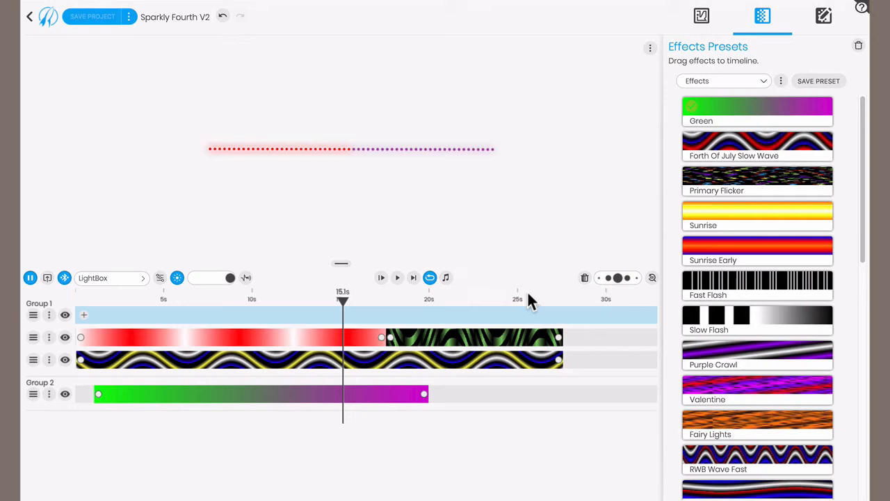
- Return to the project overview and transfer Sparkly Fourth V2 to the LightBox device's project list
{"action": "left_click", "coordinate": [49, 21]}
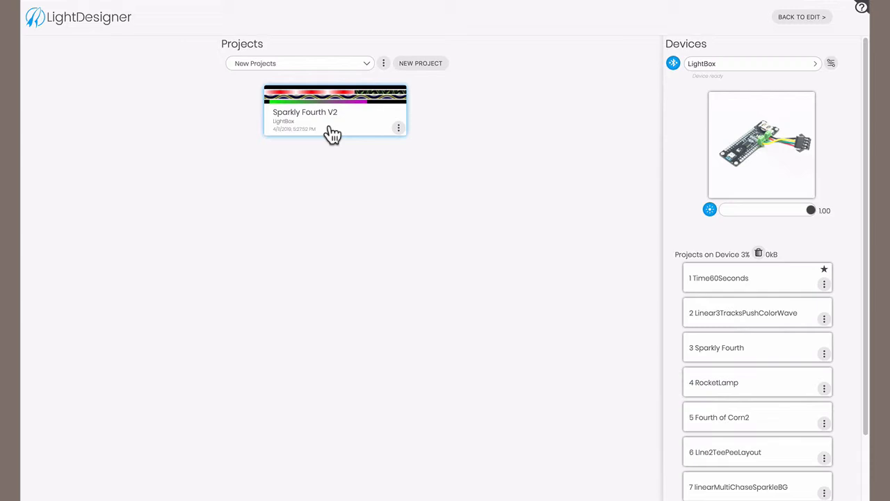
{"action": "left_click_drag", "start_coordinate": [333, 135], "coordinate": [764, 288]}
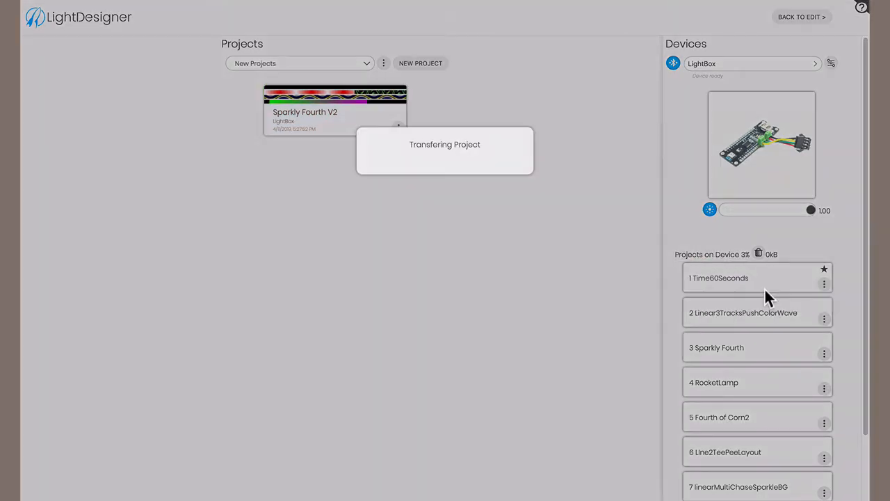